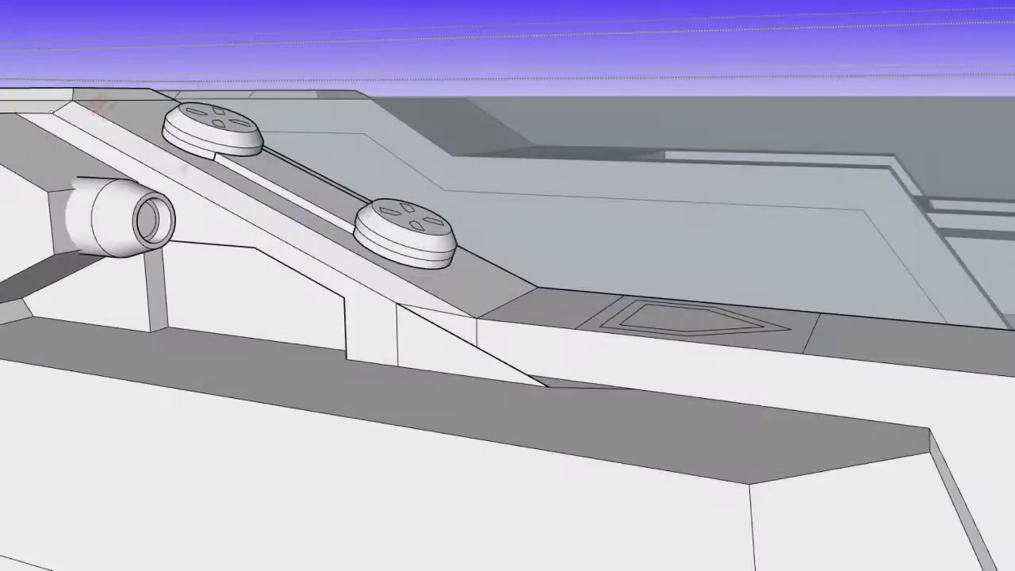
Step: Zoom in on the turret's side armor where the angled panel will go
scroll(618, 373, up, 3)
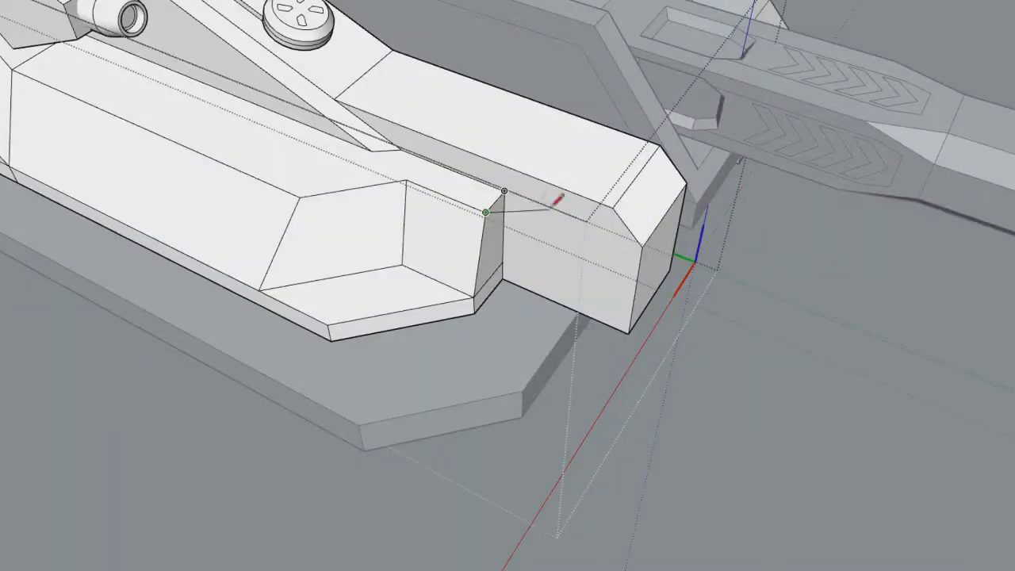
Step: Close the outline into a triangular face on the angled filler piece
click(551, 207)
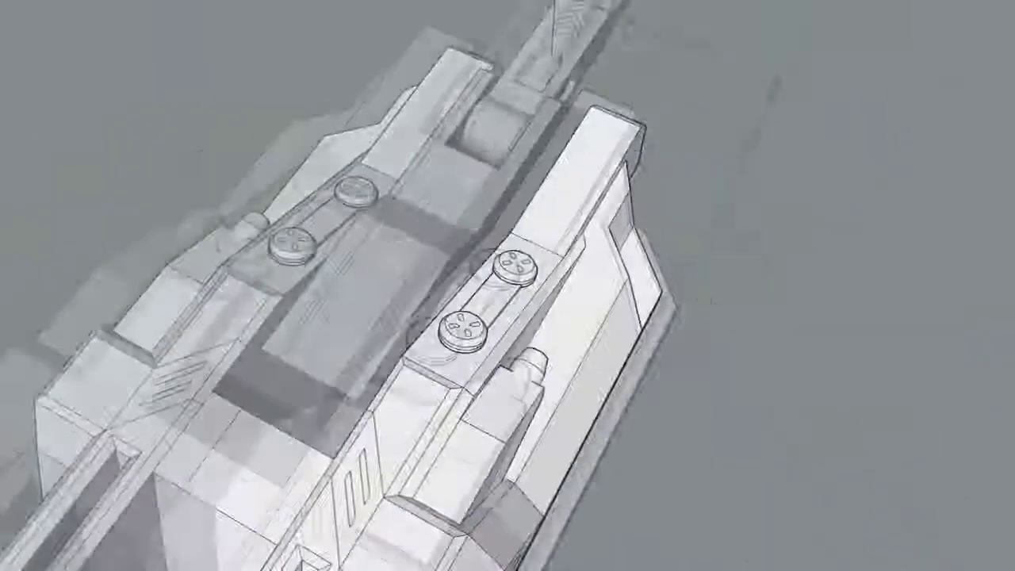
scroll(626, 145, down, 3)
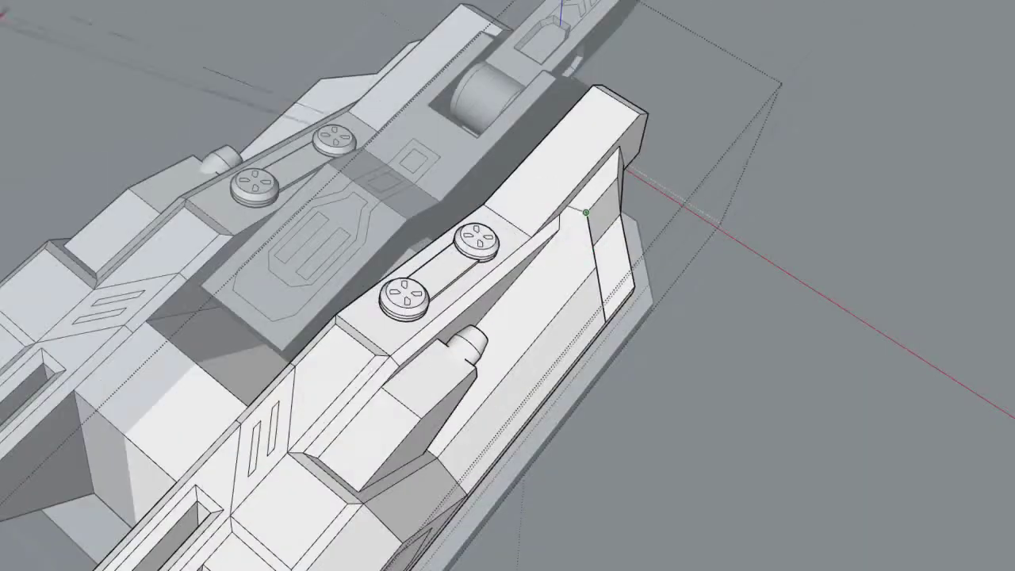
scroll(620, 149, up, 2)
Step: Orbit around the lower side armor and begin a new edge across its front face
mouse_move(597, 299)
middle_down()
mouse_move(617, 335)
mouse_move(549, 355)
mouse_move(473, 256)
middle_up()
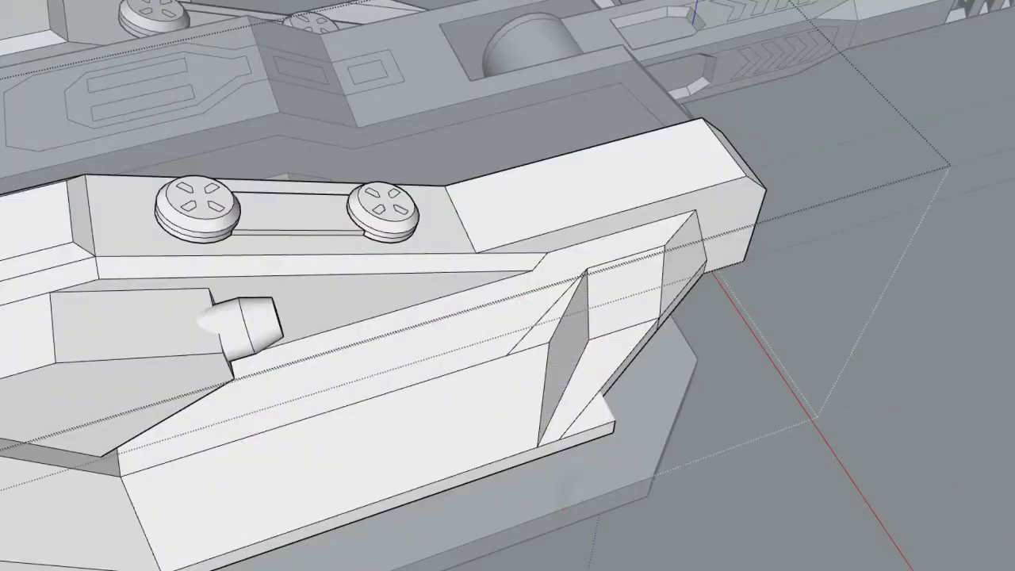
mouse_move(587, 420)
middle_down()
mouse_move(551, 256)
mouse_move(453, 318)
middle_up()
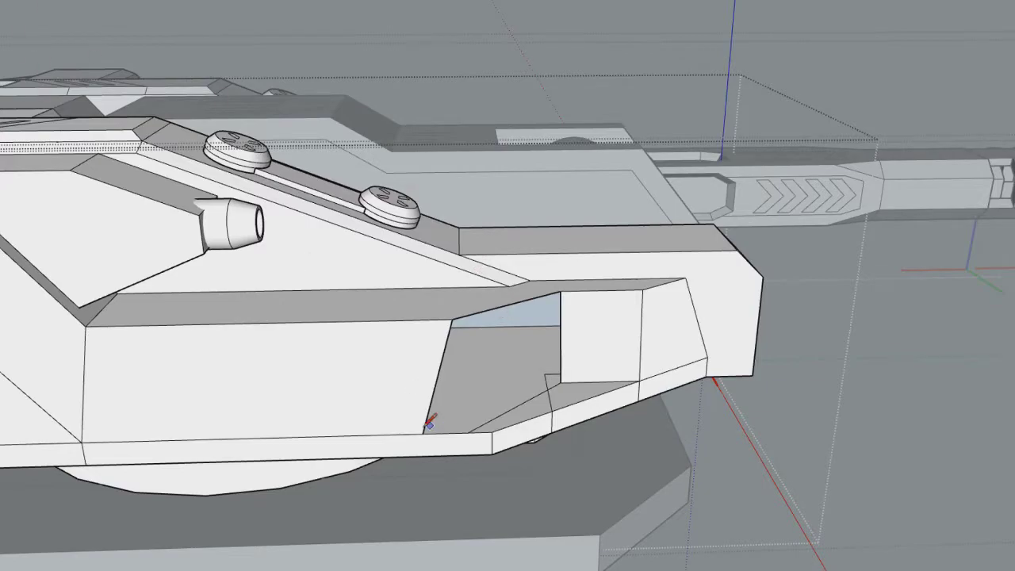
middle_drag(430, 424, 454, 460)
mouse_move(498, 503)
middle_down()
mouse_move(495, 357)
mouse_move(268, 370)
mouse_move(426, 249)
middle_up()
mouse_move(470, 222)
middle_down()
mouse_move(499, 313)
mouse_move(612, 272)
mouse_move(429, 304)
middle_up()
key(l)
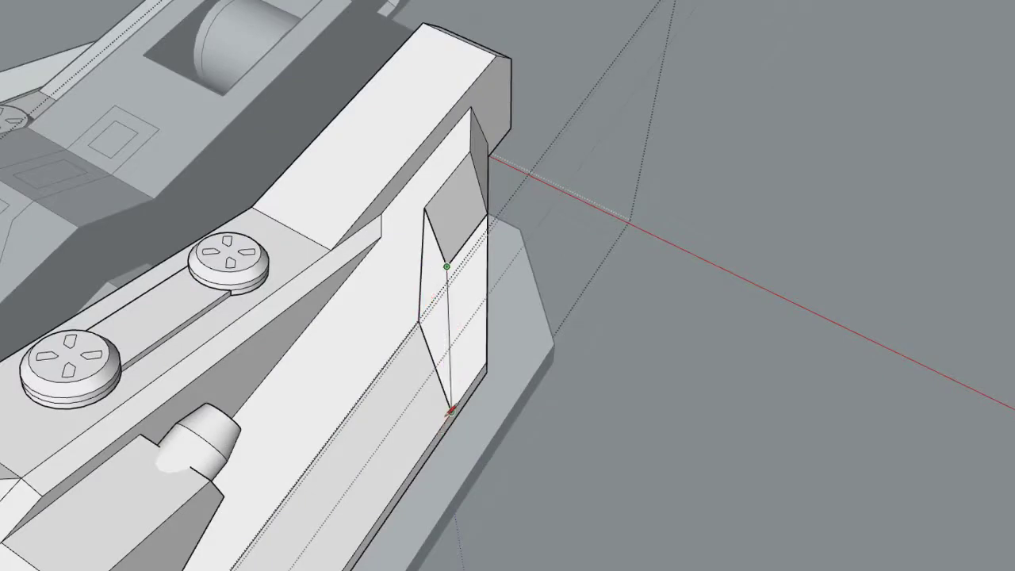
middle_drag(447, 414, 349, 351)
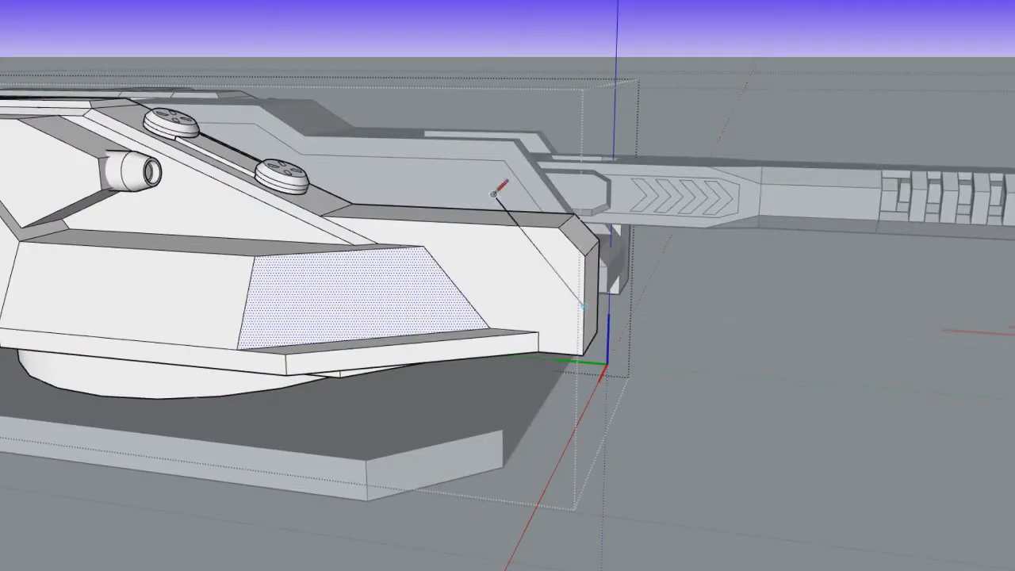
Step: Orbit to a higher view, then close in on the turret front
middle_drag(498, 192, 376, 361)
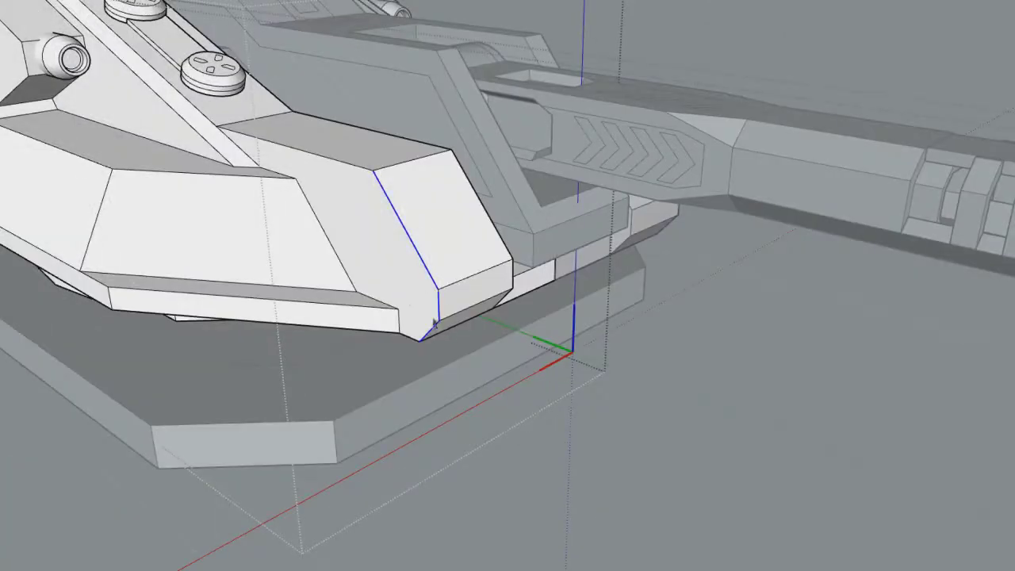
middle_drag(434, 323, 439, 310)
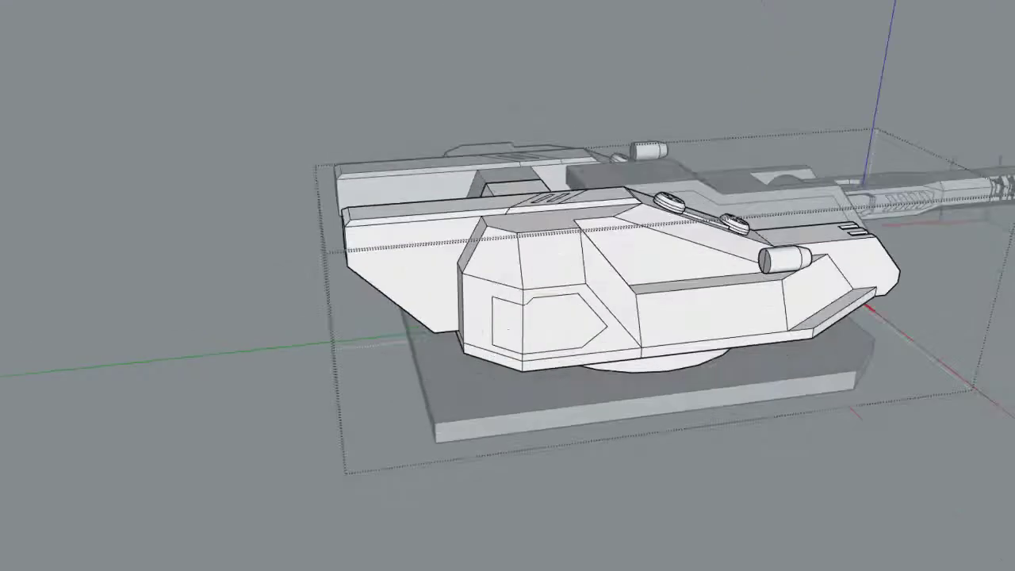
Step: Zoom in closely on the turret's lower front side armor
scroll(452, 254, up, 3)
scroll(442, 221, up, 1)
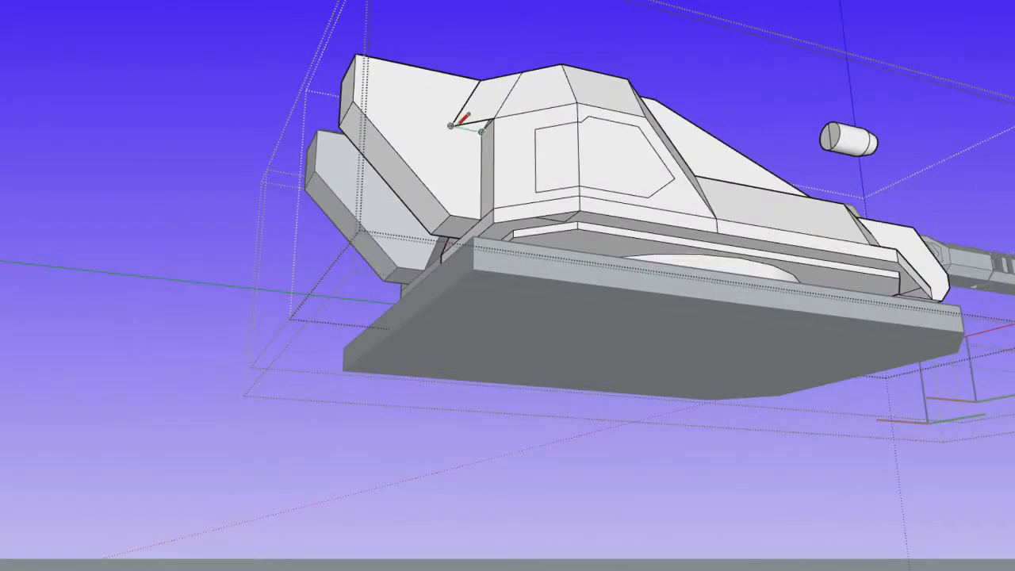
scroll(467, 135, up, 1)
scroll(453, 220, up, 5)
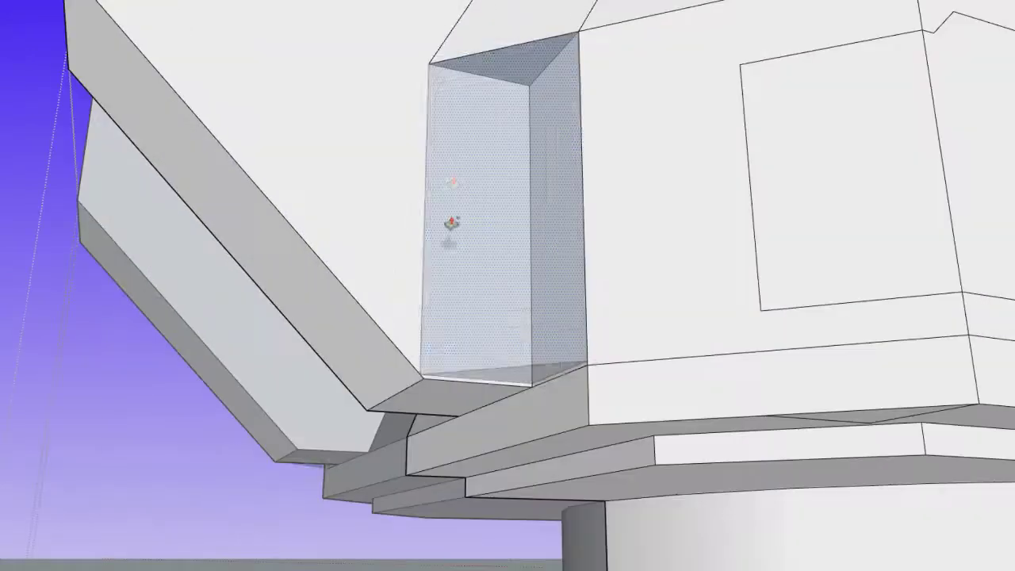